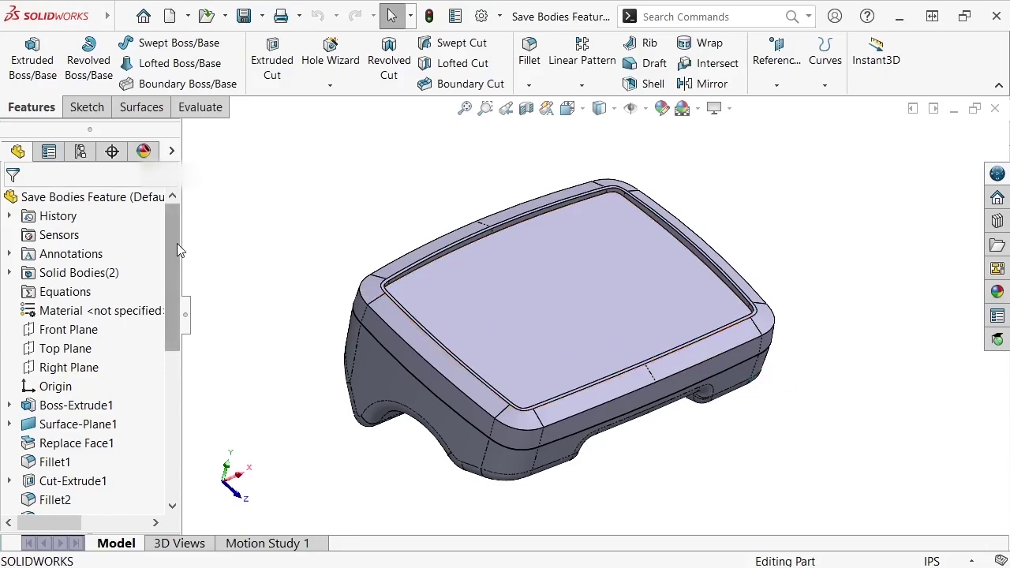
- Roll the feature tree back before the split, restore it, and reorient to a standard view
left_click_drag(176, 243, 170, 397)
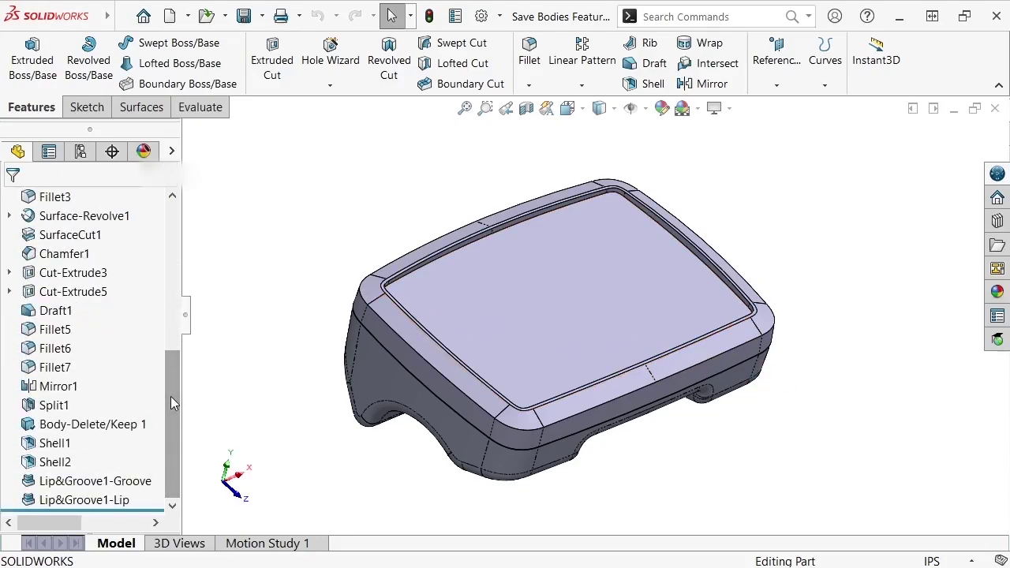
left_click_drag(142, 503, 142, 395)
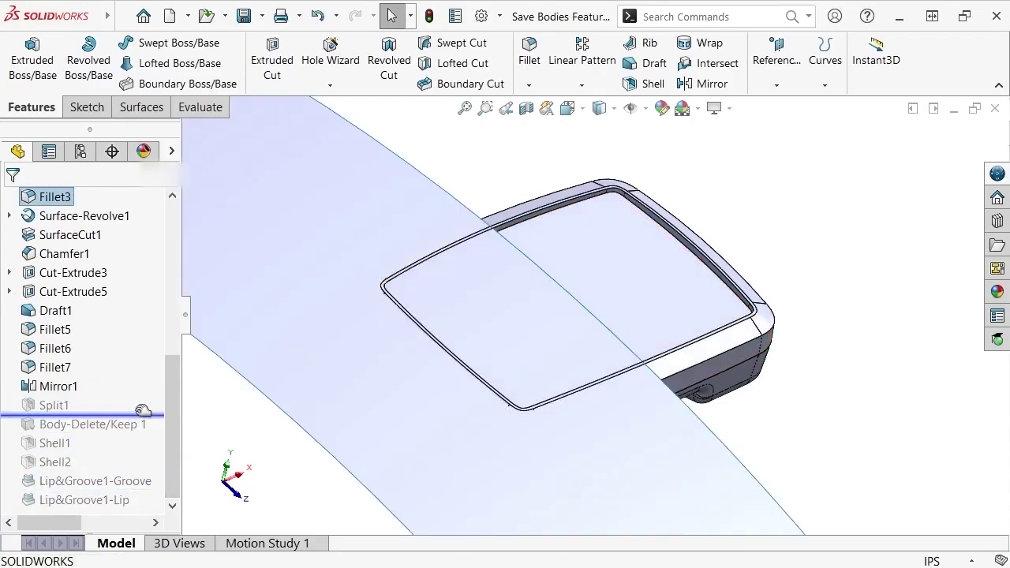
left_click_drag(143, 410, 136, 510)
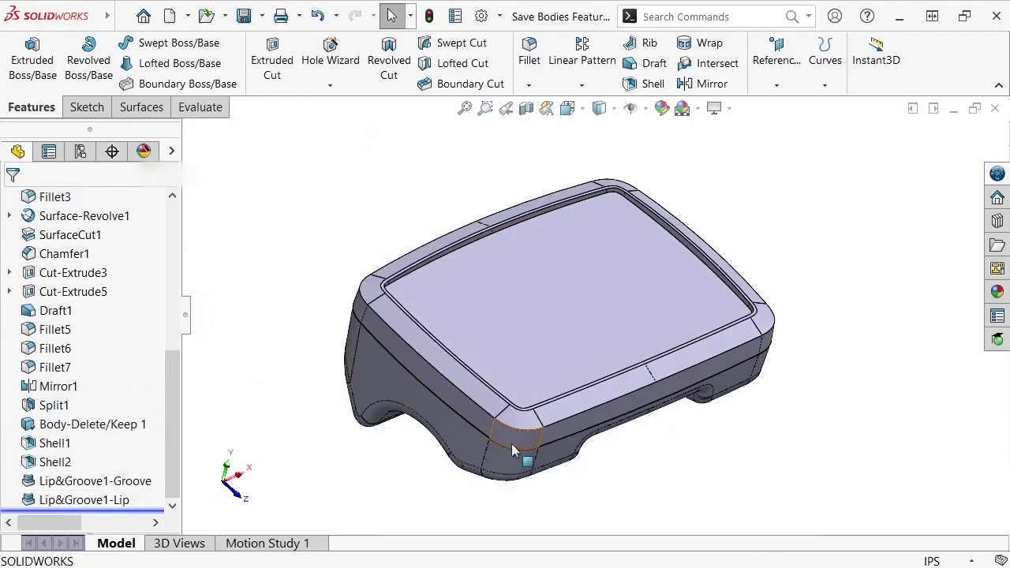
scroll(514, 449, "down", 5)
scroll(547, 417, "down", 4)
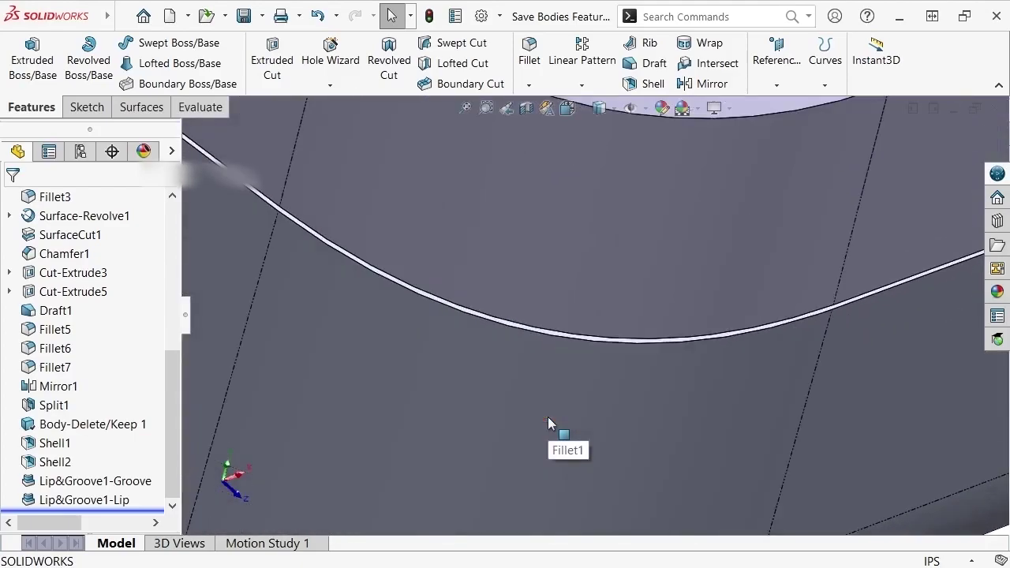
middle_click_drag(548, 417, 572, 382)
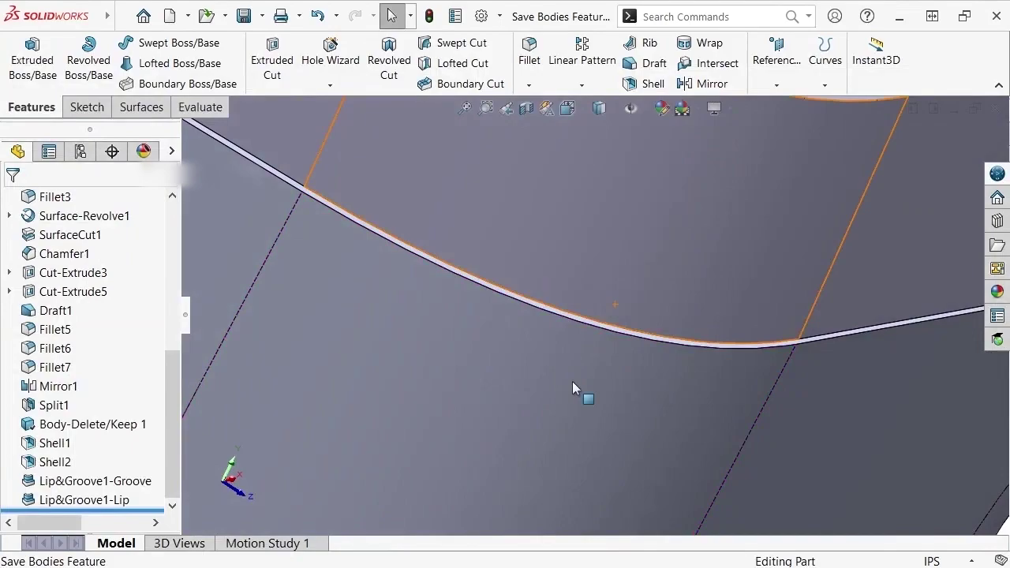
key("ctrl+7")
key("space")
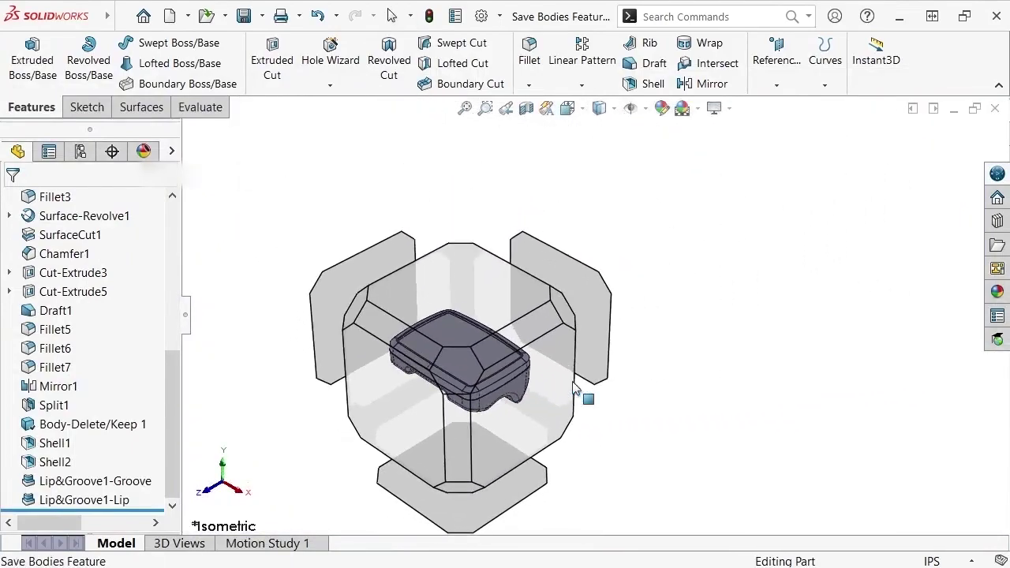
left_click(358, 317)
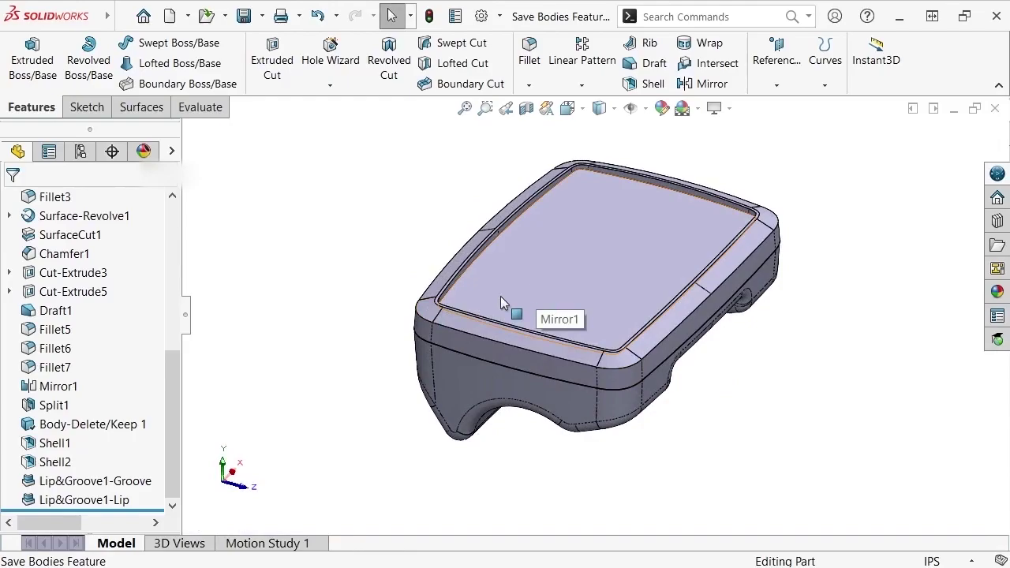
left_click_drag(170, 385, 171, 223)
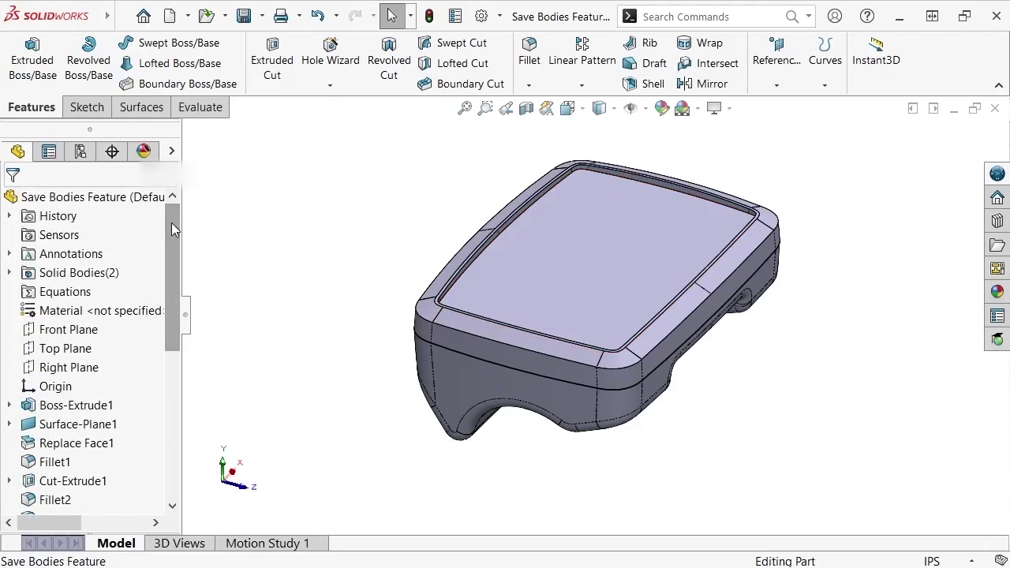
- Save both solid bodies as Base.SLDPRT and Top.SLDPRT, propagating visual properties
right_click(92, 280)
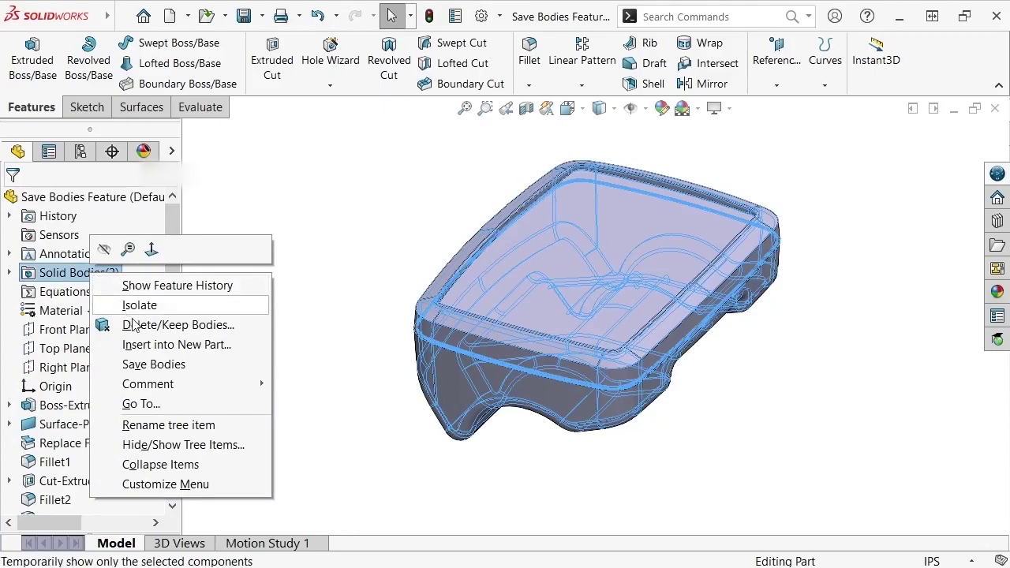
left_click(193, 367)
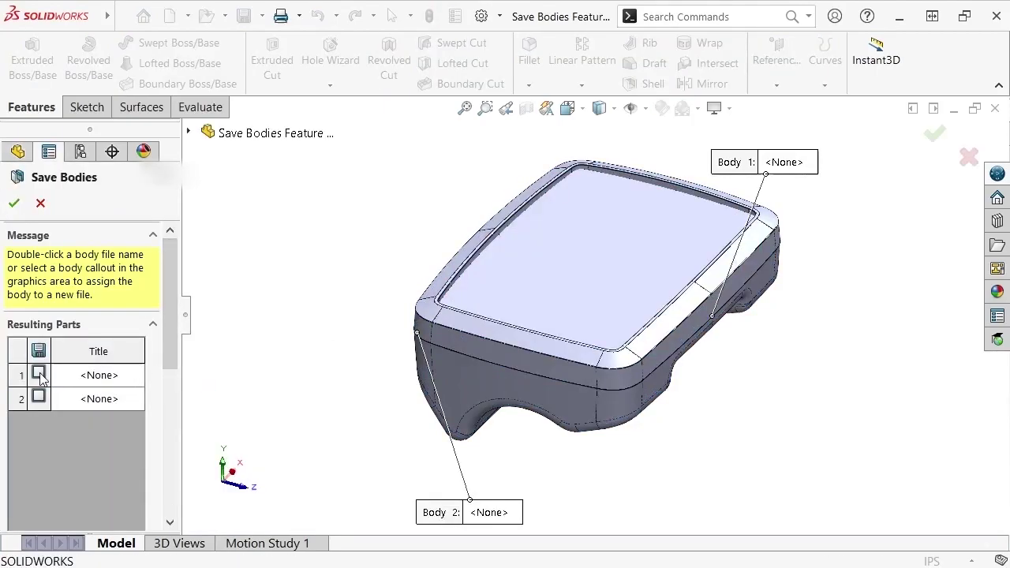
left_click(39, 373)
left_click(38, 398)
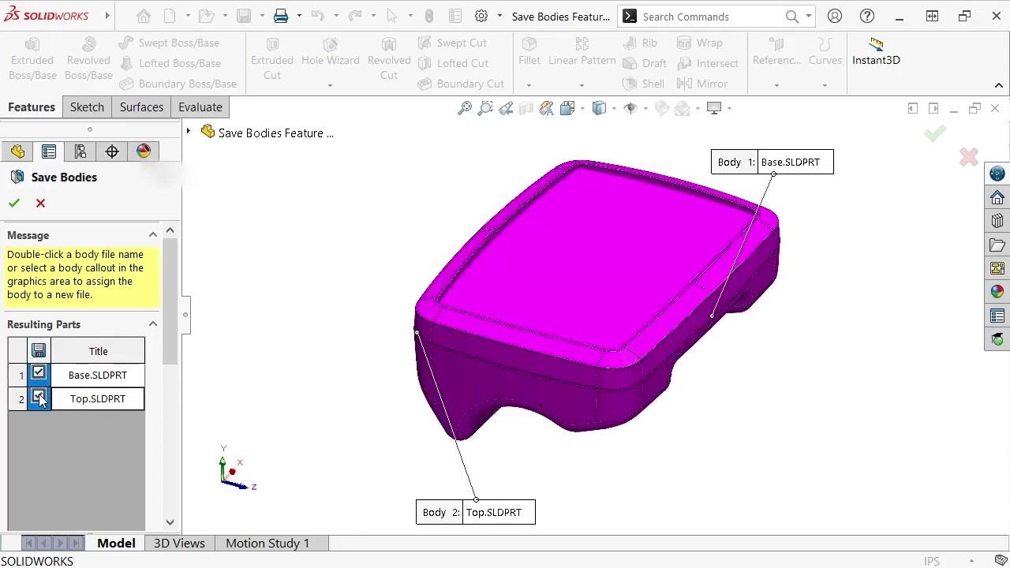
left_click_drag(167, 318, 167, 381)
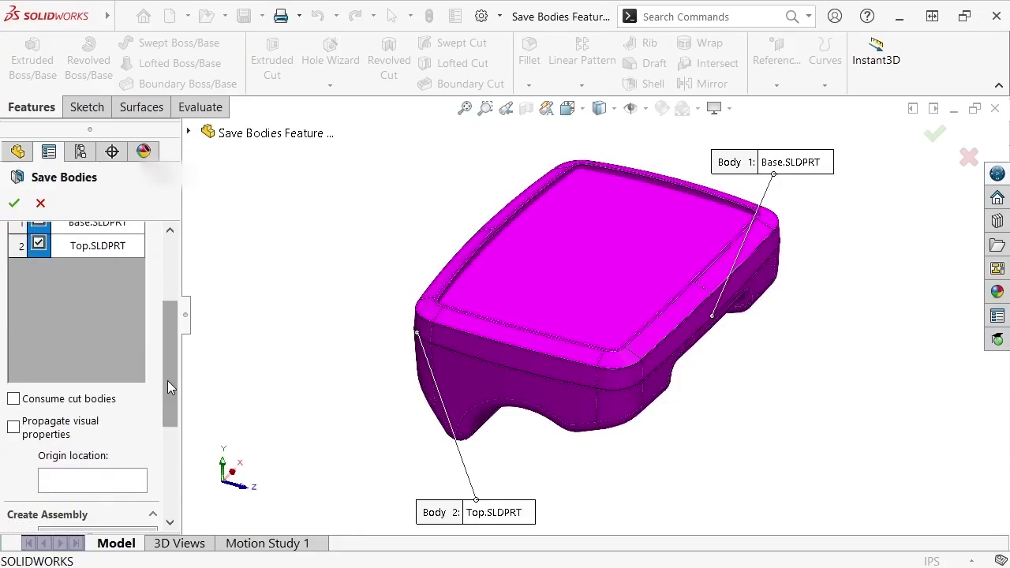
left_click(13, 428)
- Name the new assembly 'New Enclosure' and confirm saving the bodies and assembly
left_click_drag(167, 373, 167, 440)
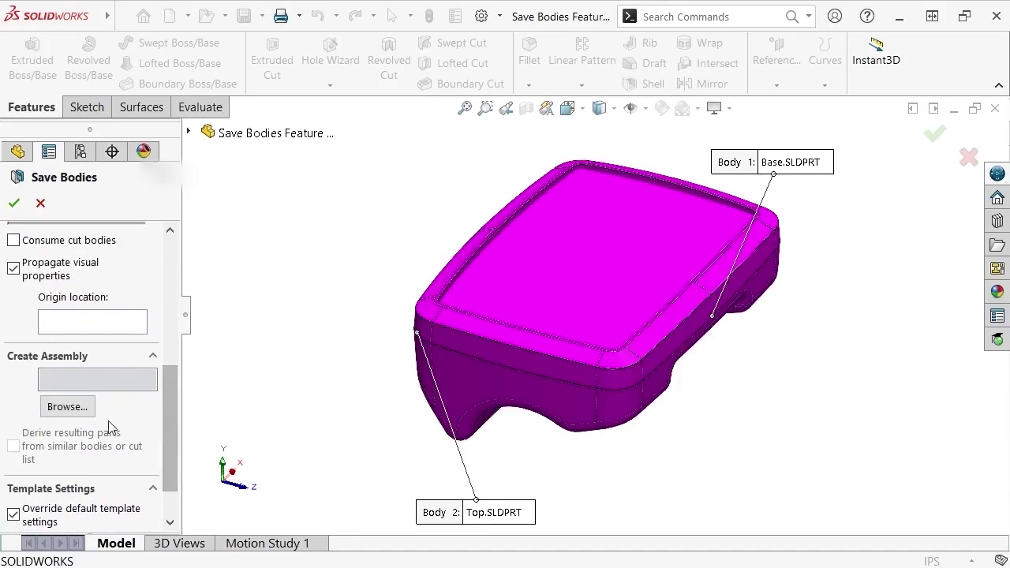
left_click(67, 406)
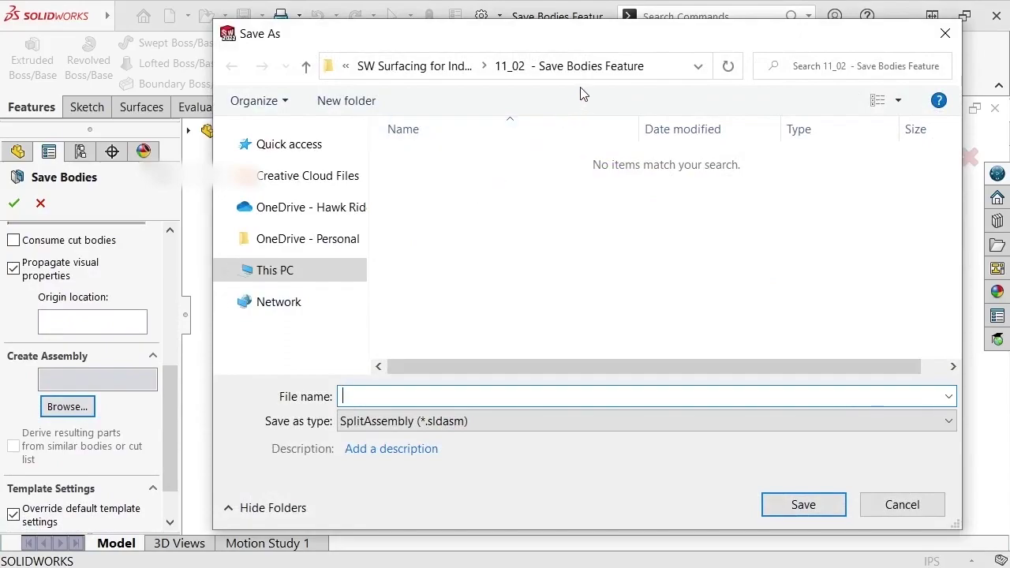
type("New Enclosure")
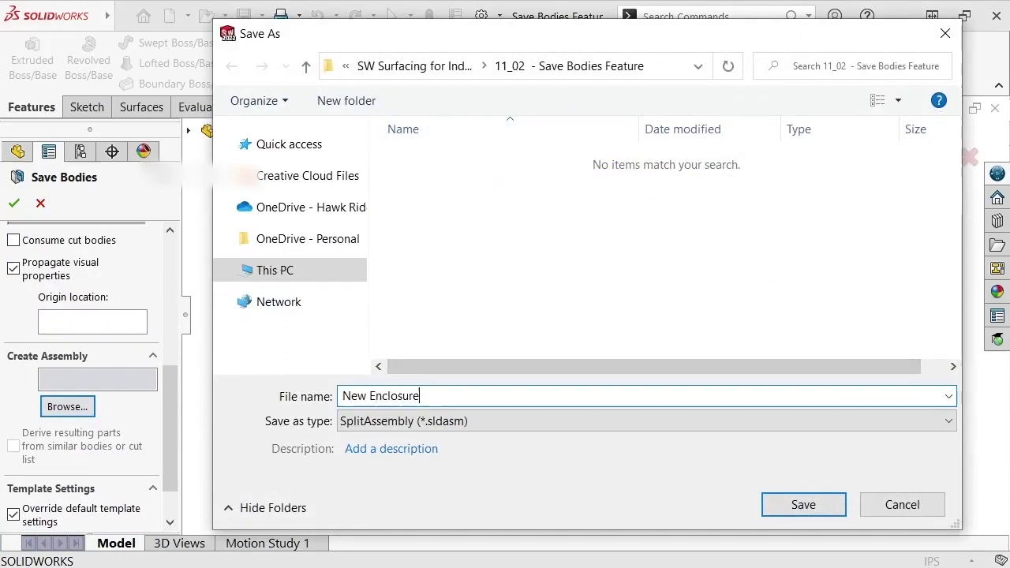
left_click(804, 505)
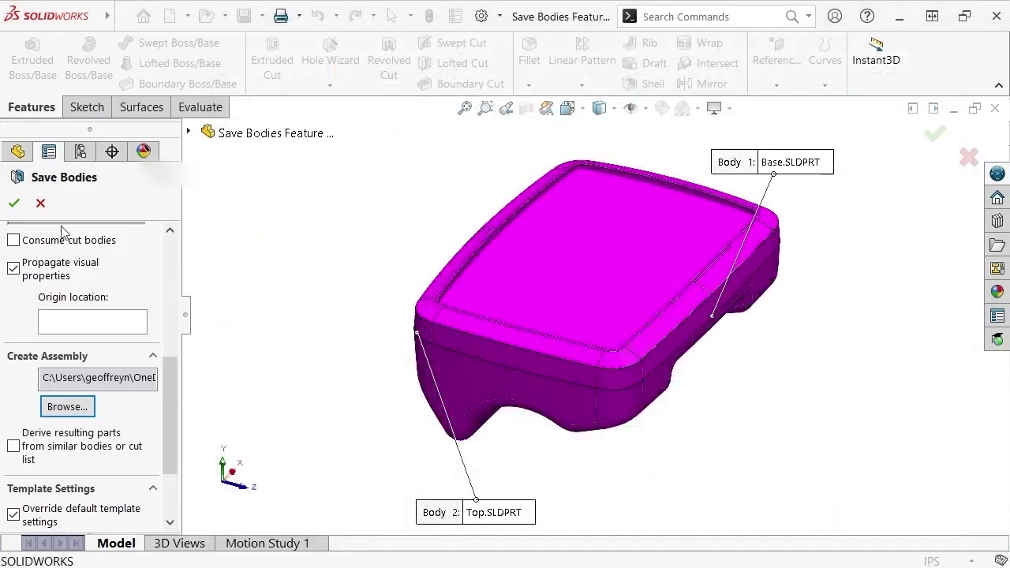
left_click(14, 203)
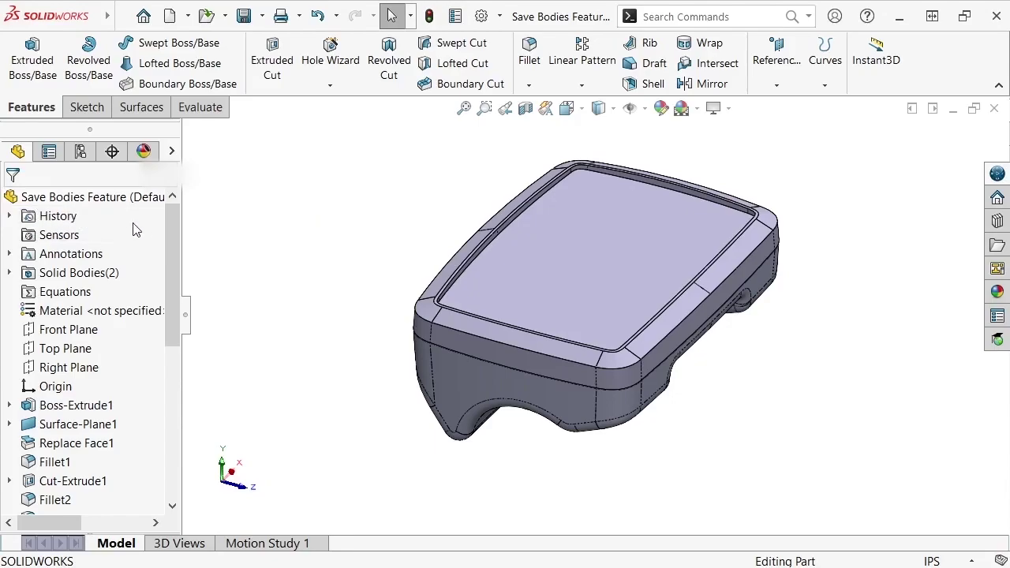
left_click_drag(173, 235, 177, 383)
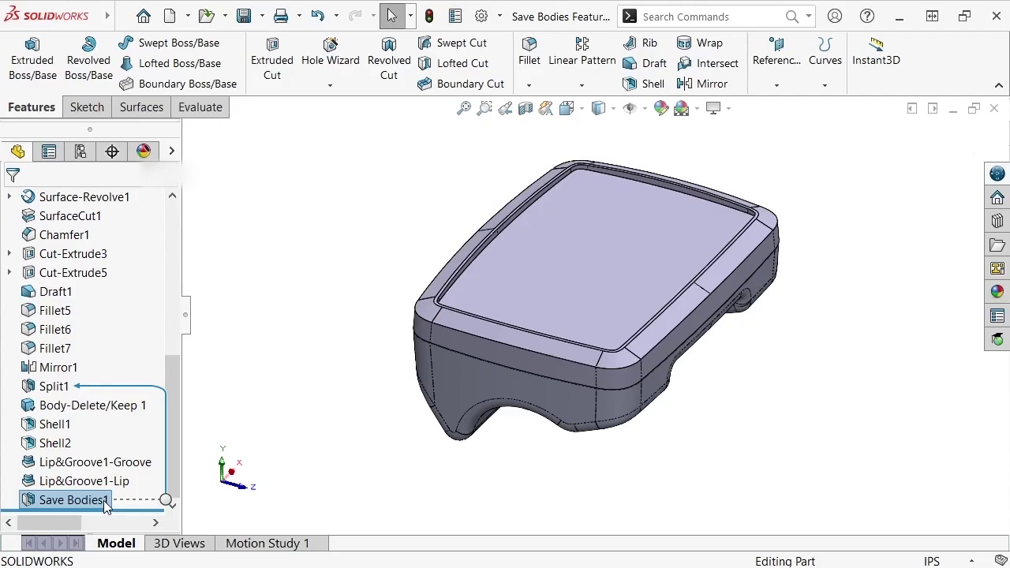
left_click_drag(132, 511, 138, 489)
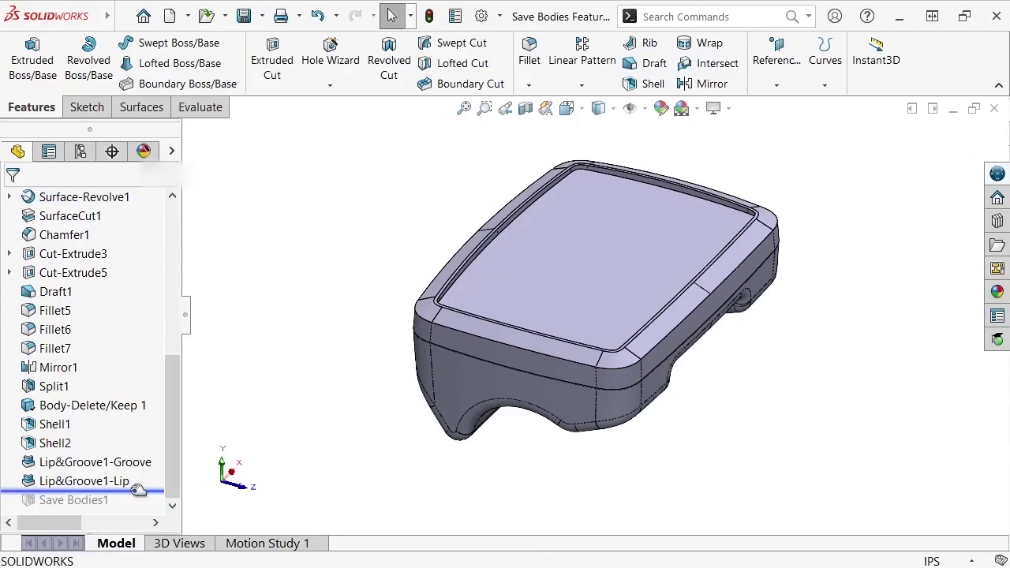
left_click_drag(138, 489, 132, 511)
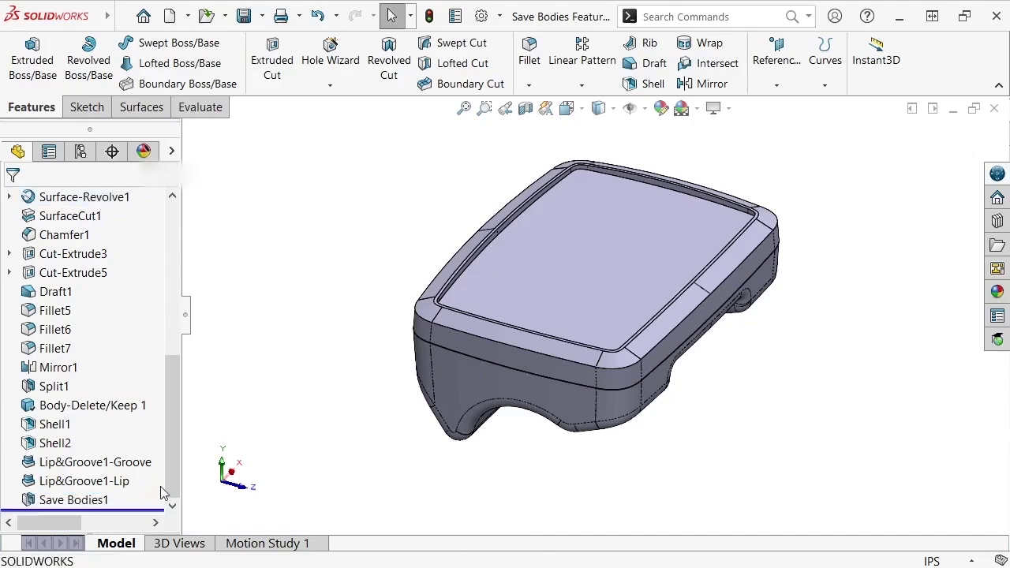
- Switch to Base.SLDPRT to view it, then on to Top.SLDPRT
key("ctrl+Tab")
key("ctrl+Tab")
key("ctrl+Tab")
key("ctrl+Tab")
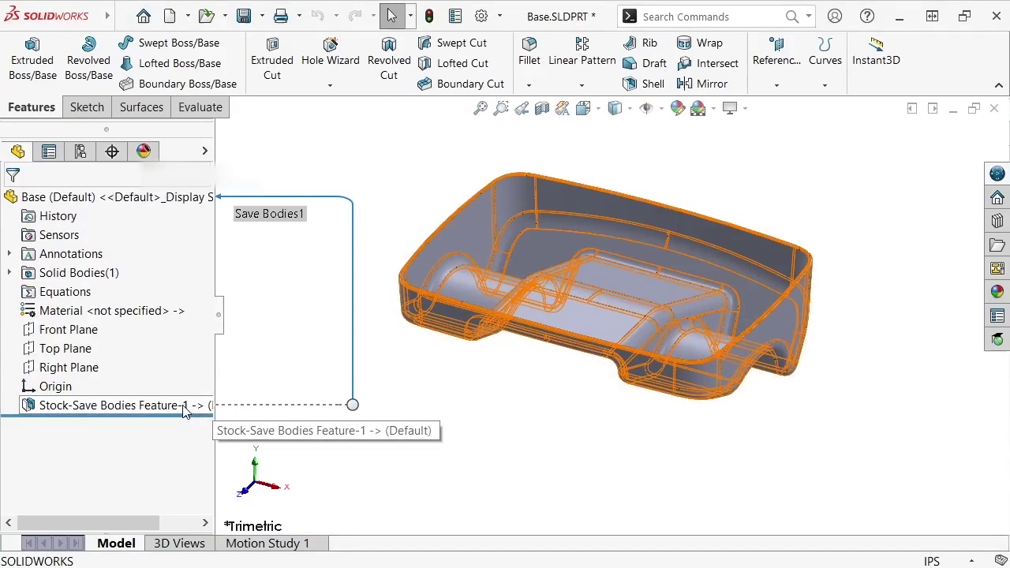
key("ctrl+Tab")
key("ctrl+Tab")
key("ctrl+Tab")
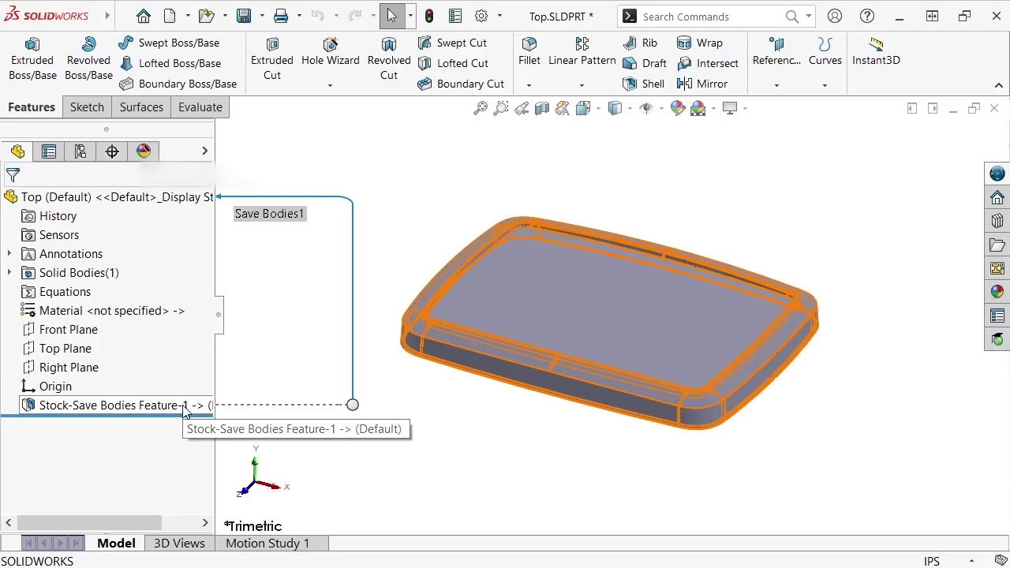
- Switch to the New Enclosure.SLDASM assembly with Ctrl+Tab
key("ctrl+Tab")
key("ctrl+Tab")
key("ctrl+Tab")
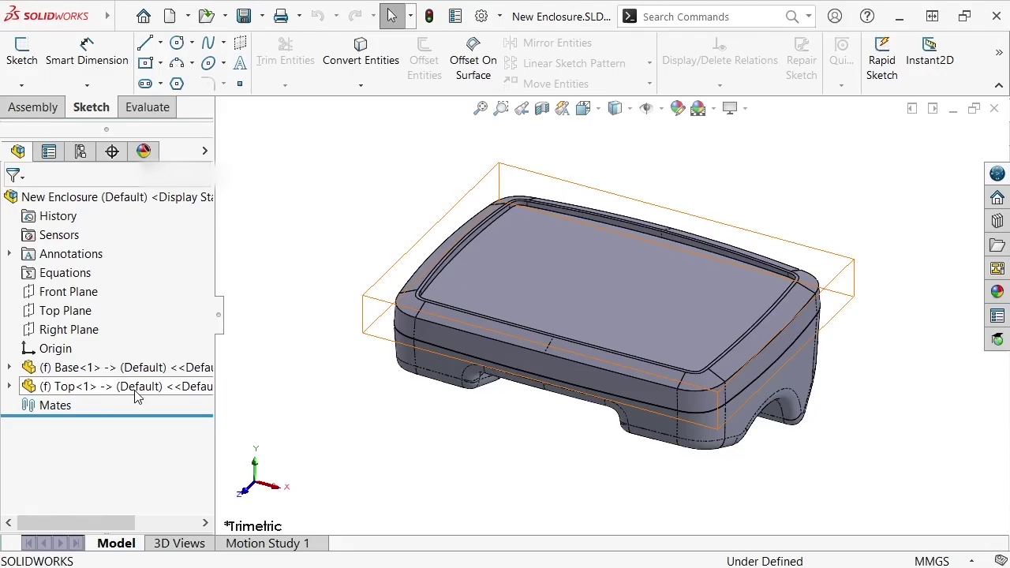
- Back in the Top part, start a sketch on its upper face
key("ctrl+Tab")
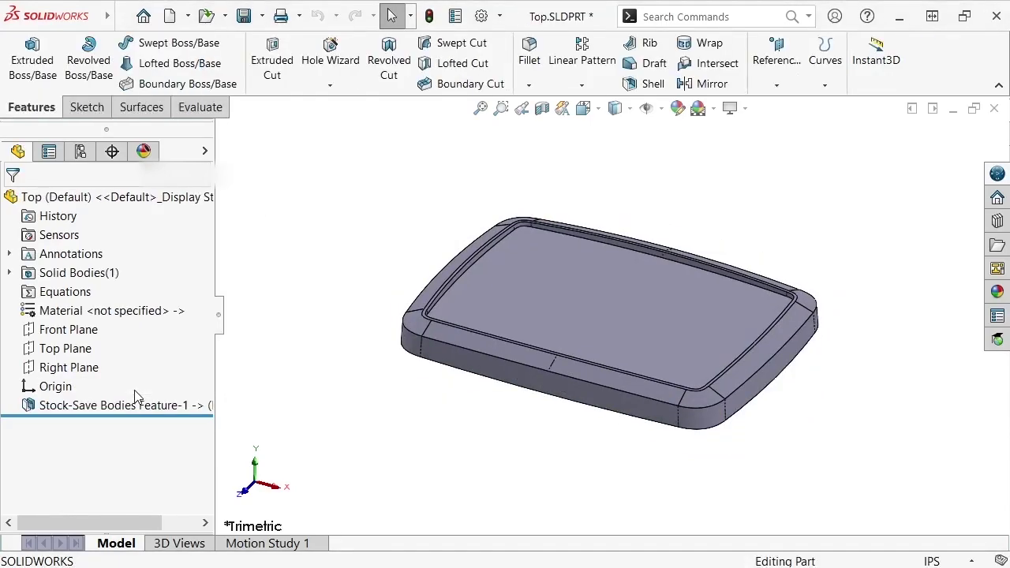
left_click(509, 308)
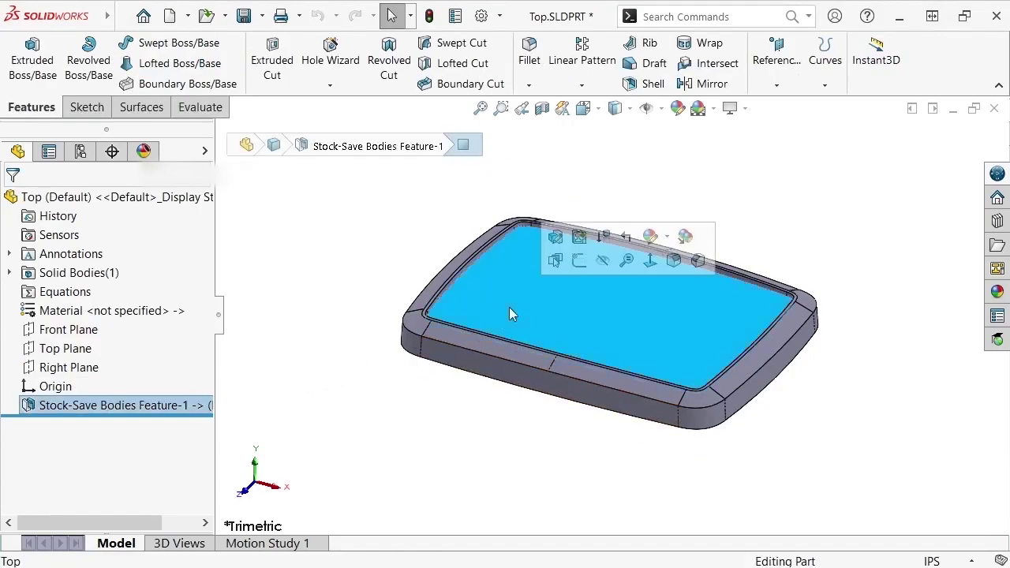
left_click(580, 263)
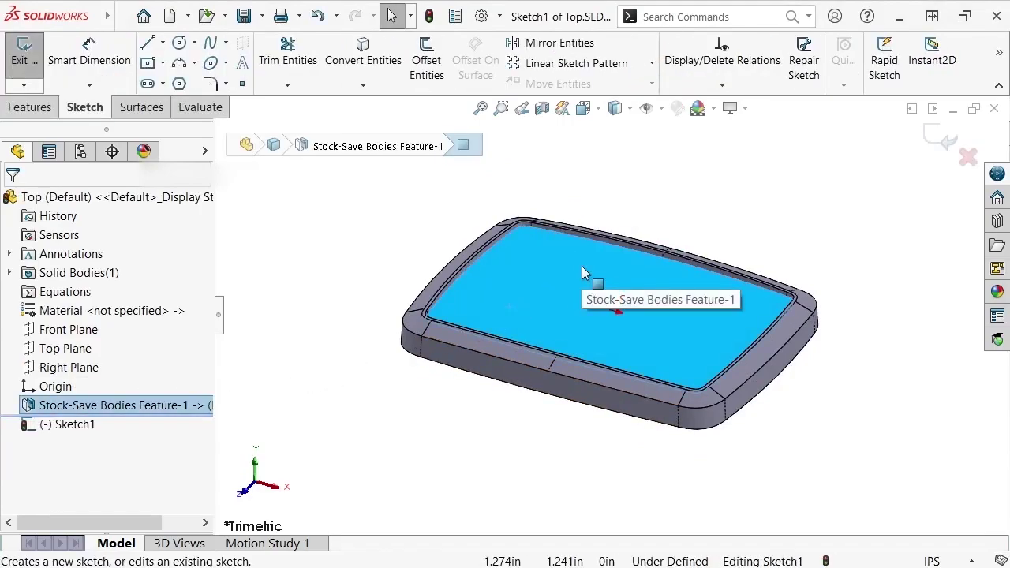
- Offset the face outline 0.375in, reversed so the loop sits inside the edge
left_click(428, 69)
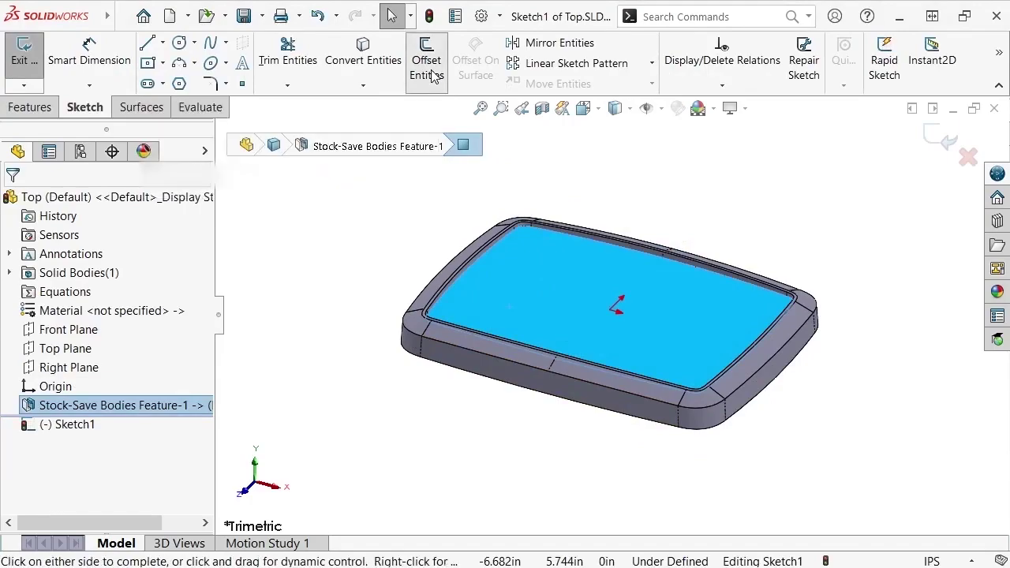
type(".375")
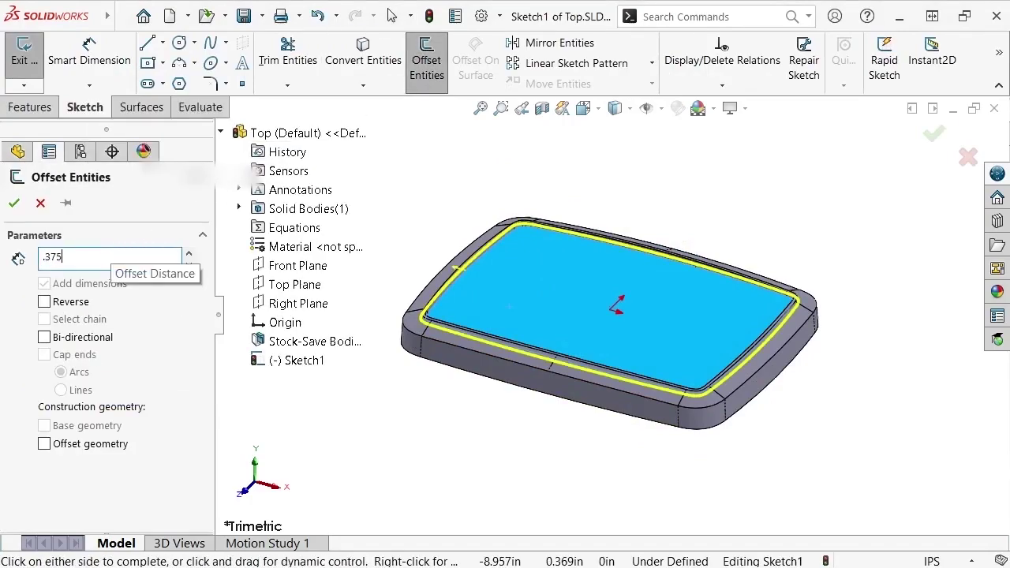
key("Return")
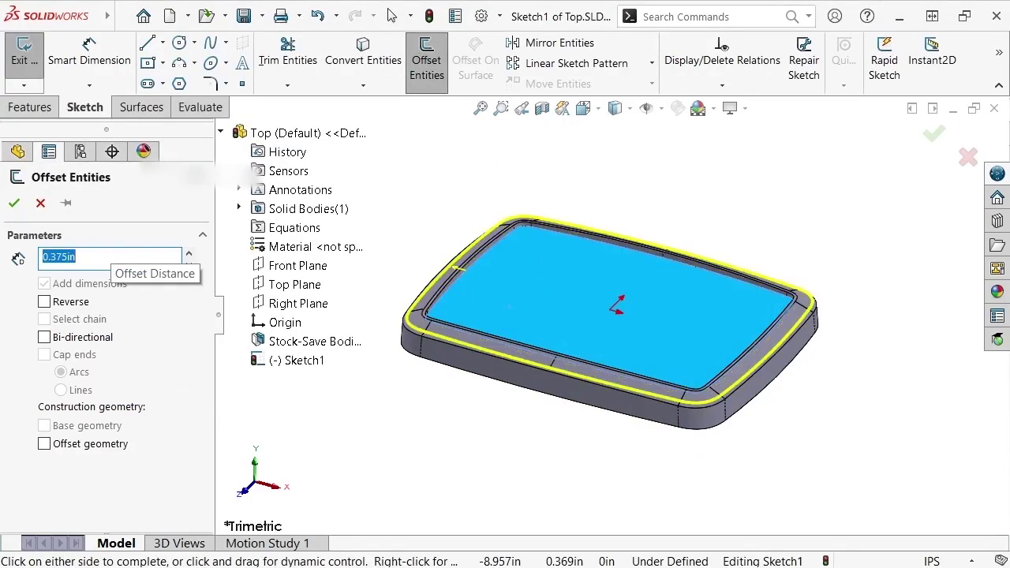
left_click(44, 301)
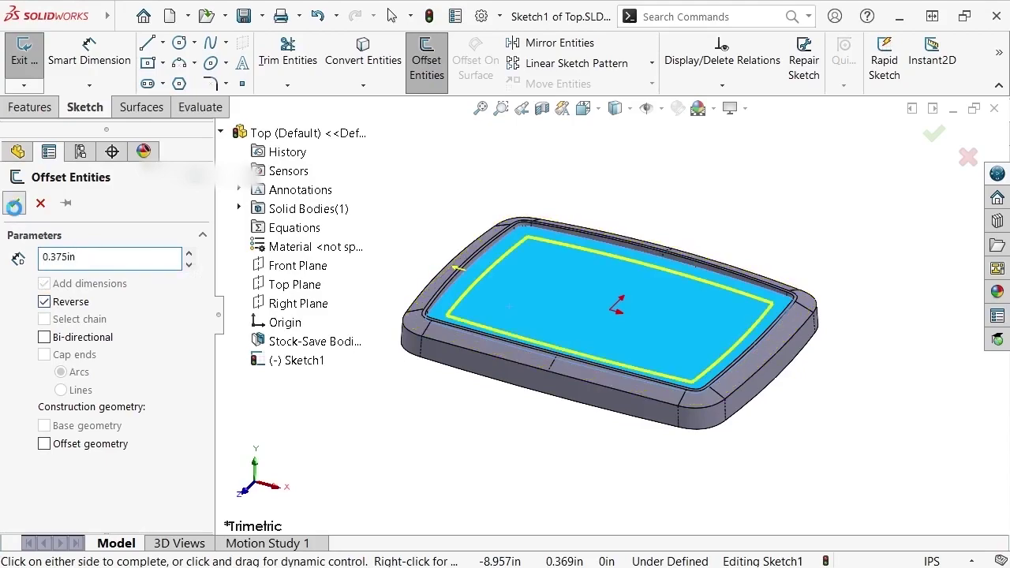
left_click(14, 203)
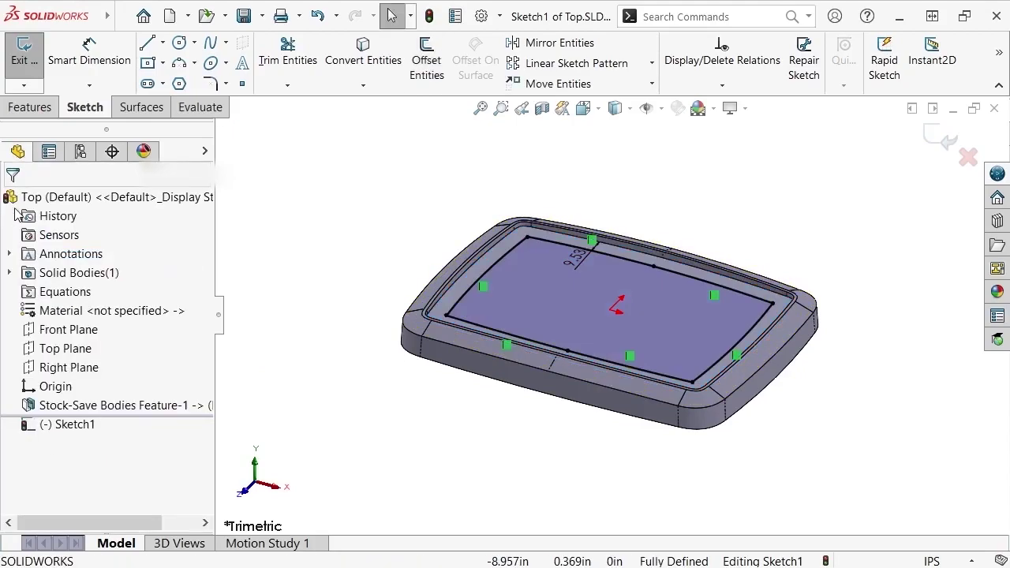
- Fillet the four corners of the offset loop with a 0.15in radius
left_click(211, 85)
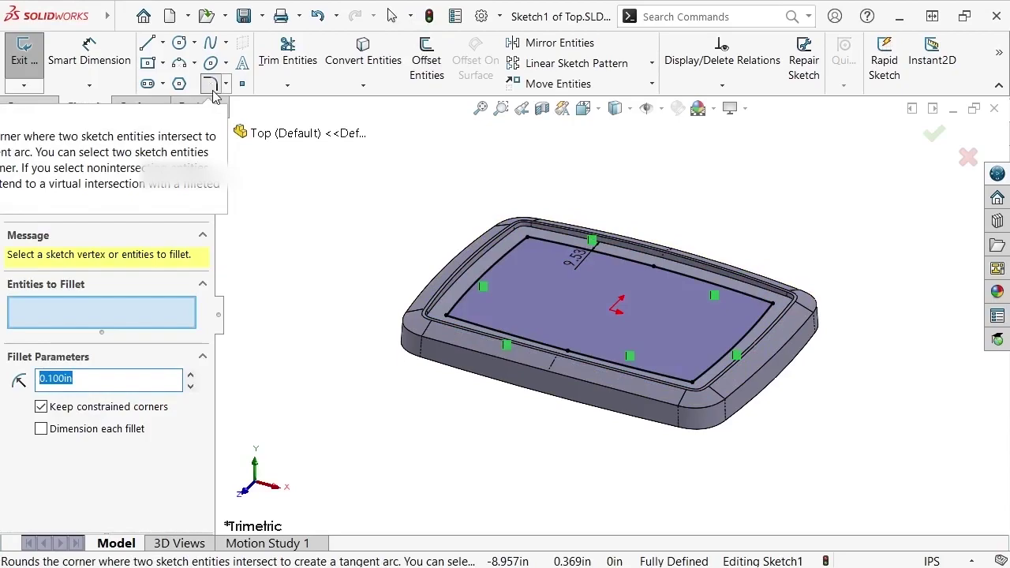
left_click_drag(387, 156, 821, 483)
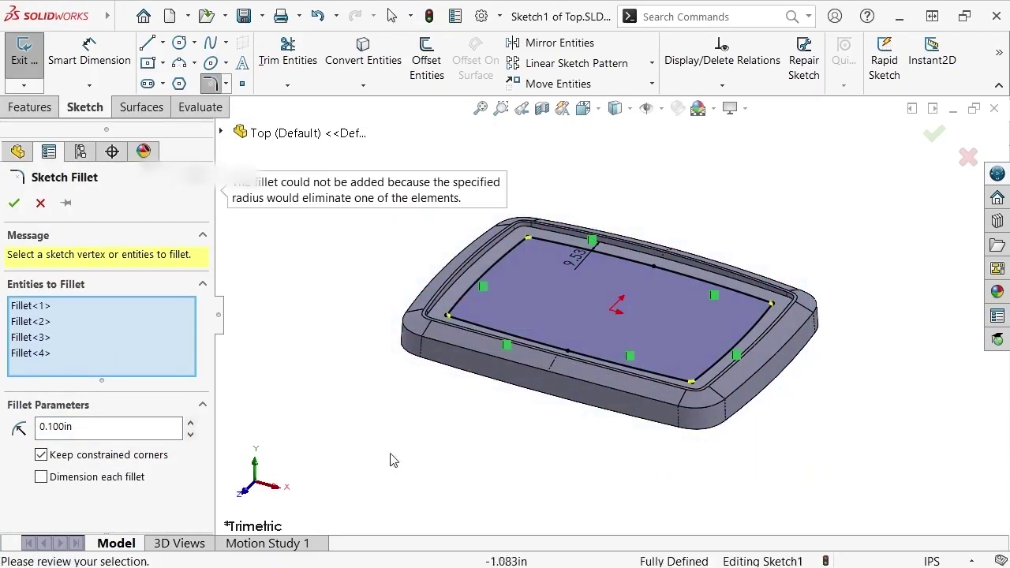
double_click(127, 431)
type(".15")
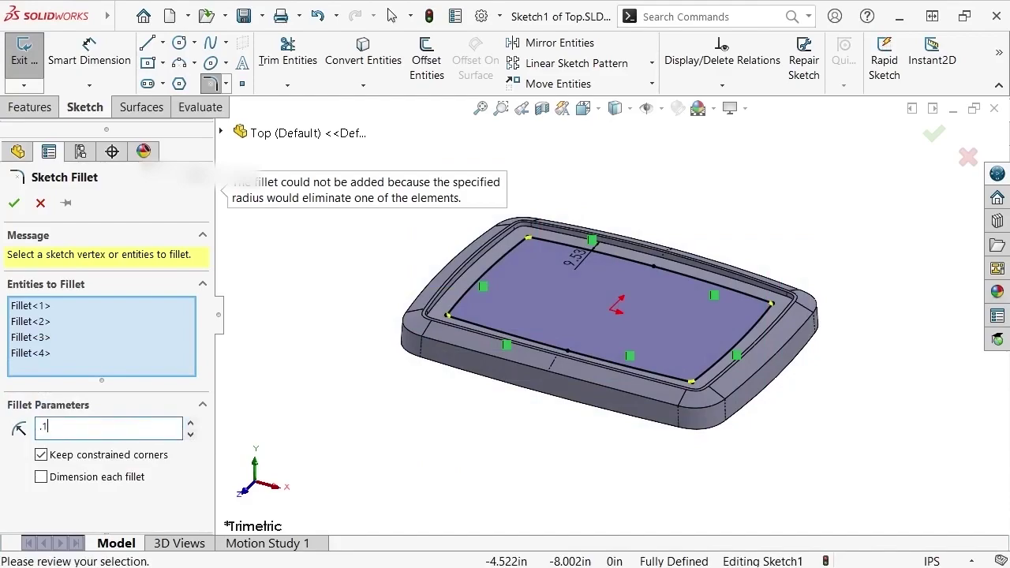
left_click(14, 203)
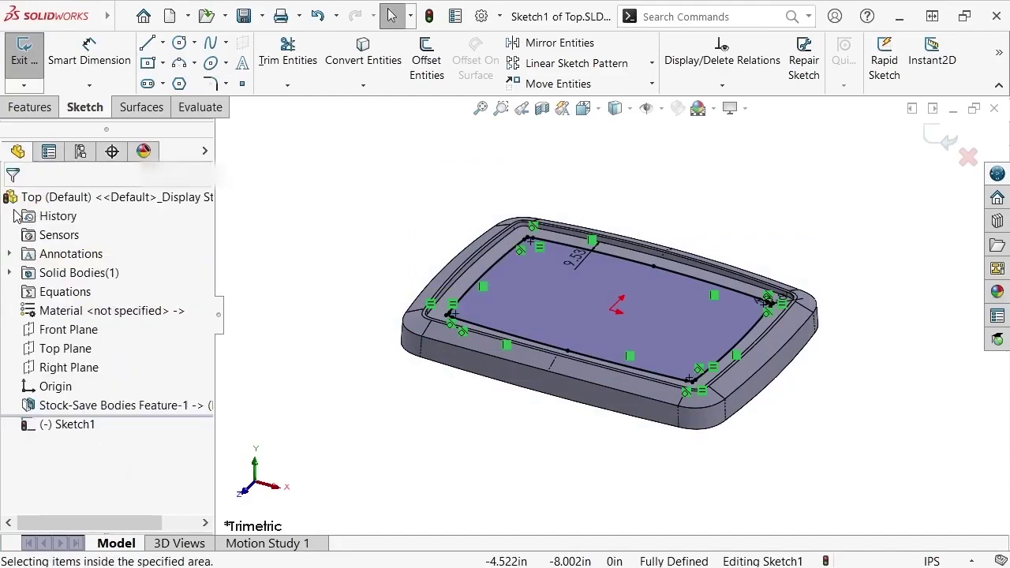
- Extrude-cut the filleted loop Through All with a 1.0° draft
left_click(24, 108)
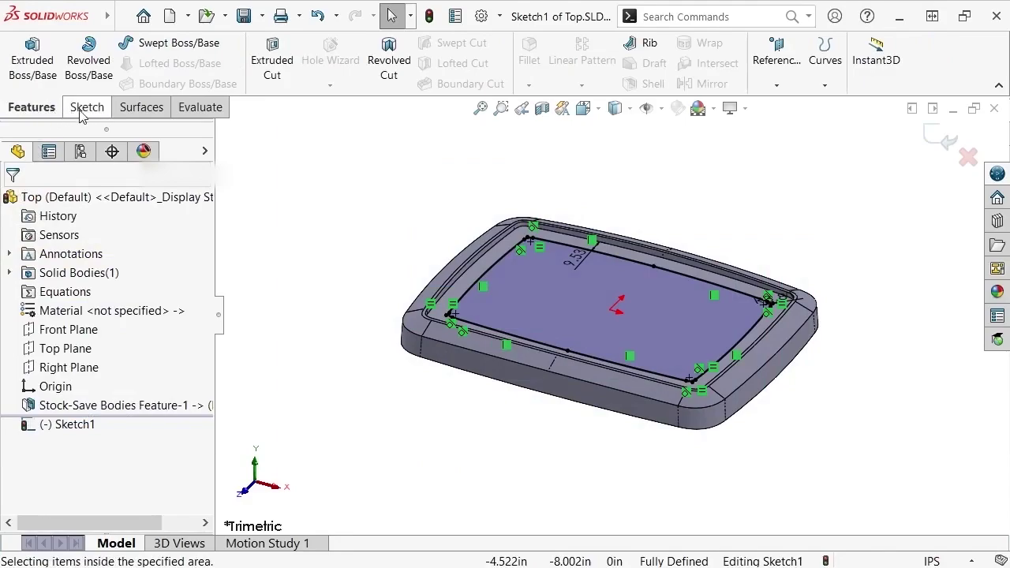
left_click(276, 79)
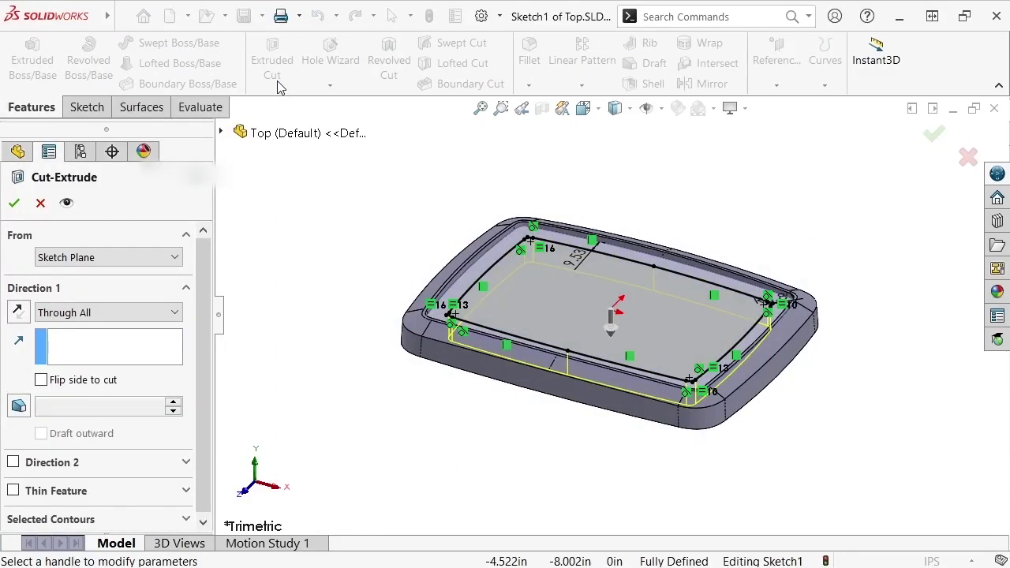
left_click(19, 406)
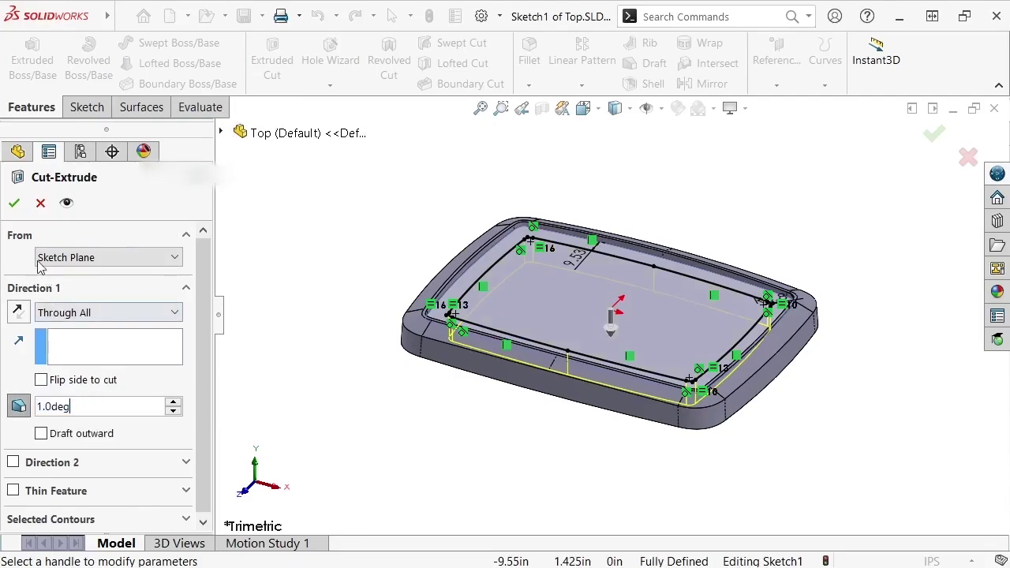
left_click(15, 205)
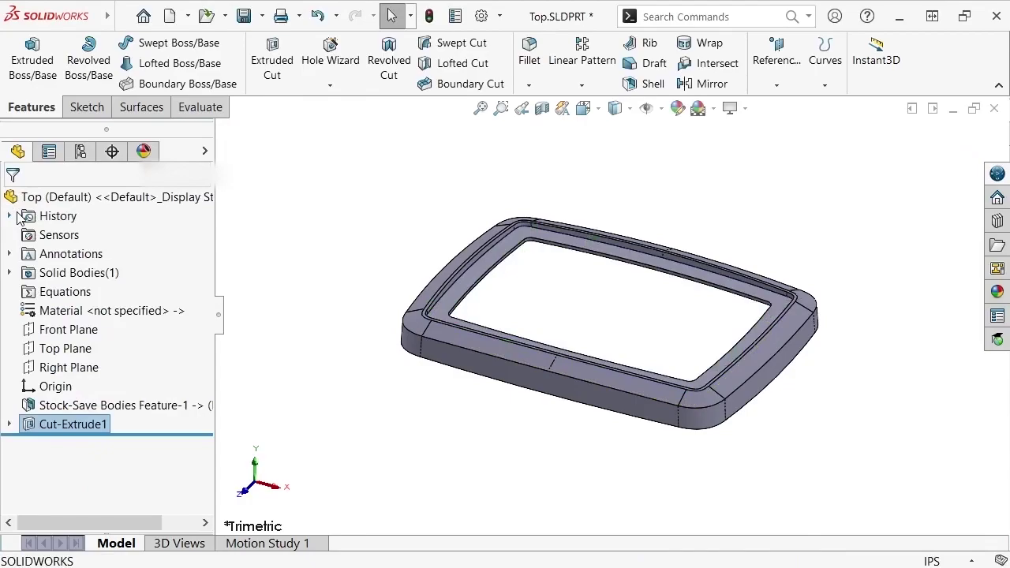
- Save Top.SLDPRT and its master with Save All, then switch to the Save Bodies Feature part
left_click(244, 16)
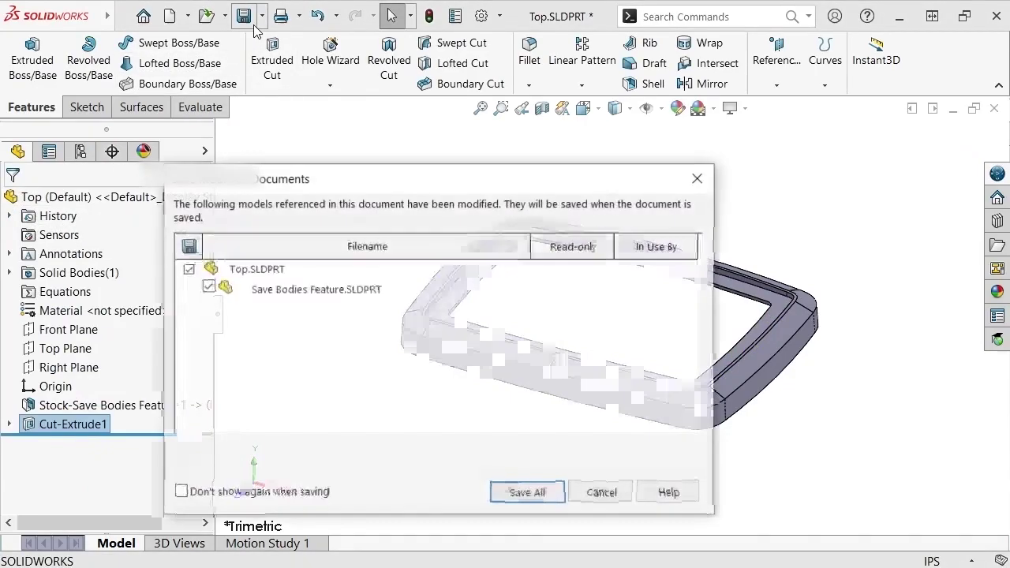
left_click(522, 494)
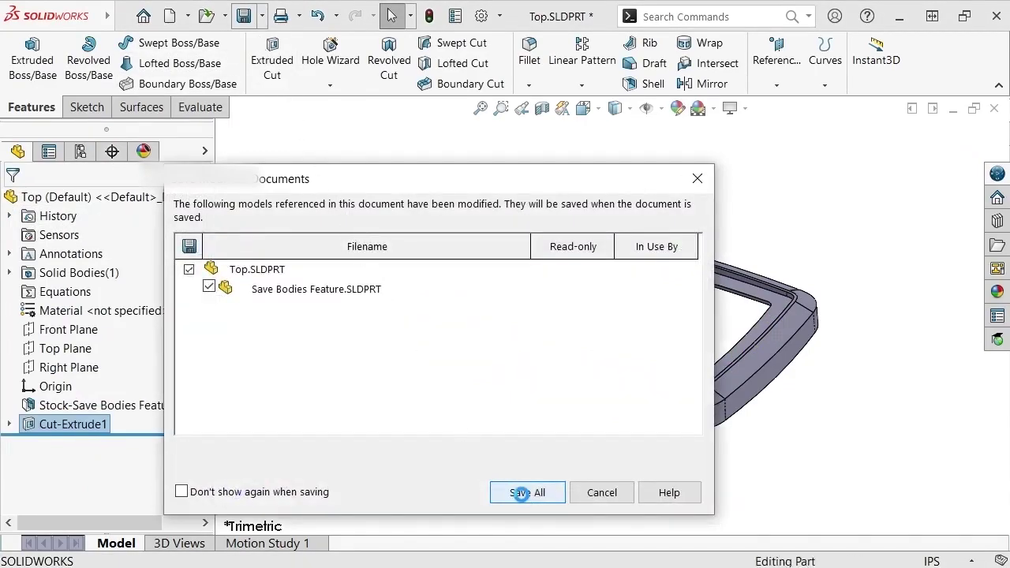
key("ctrl+Tab")
key("ctrl+Tab")
key("ctrl+Tab")
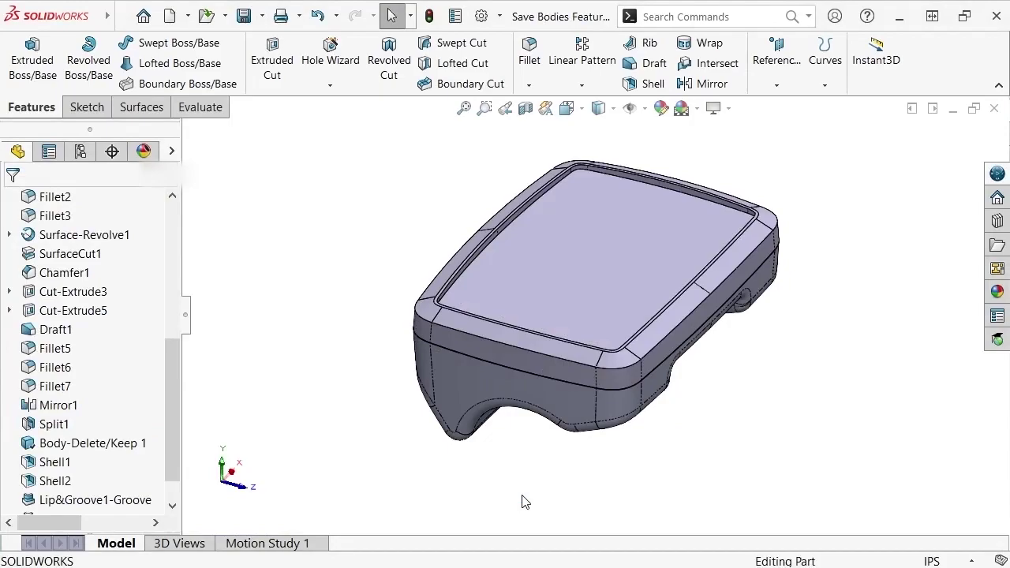
- Switch to the New Enclosure assembly to see the Top lid's drafted cut
key("ctrl+Tab")
key("ctrl+Tab")
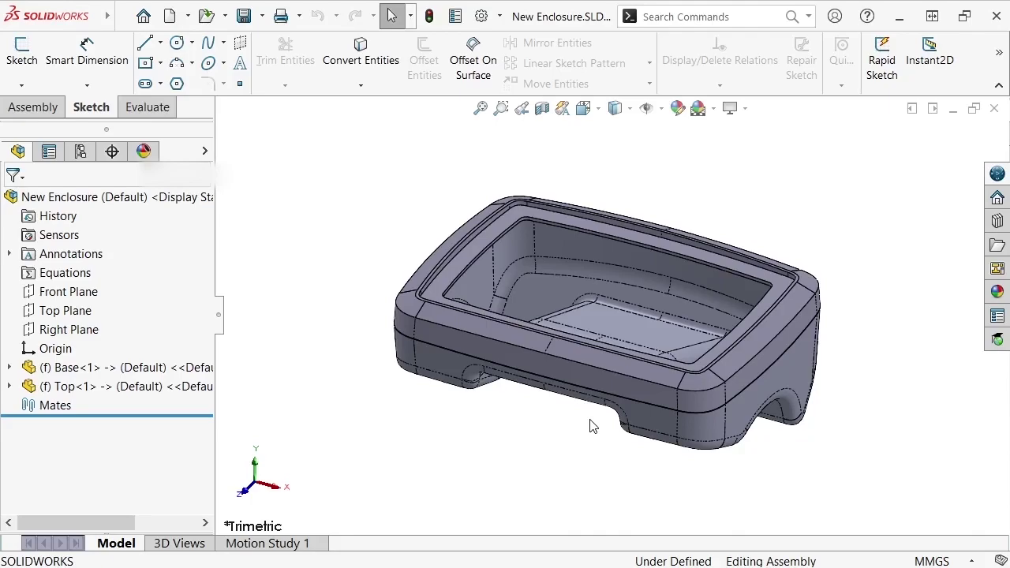
- Open Top<1> from the assembly, then open its Stock-Save Bodies Feature master via Edit In Context
left_click(174, 390)
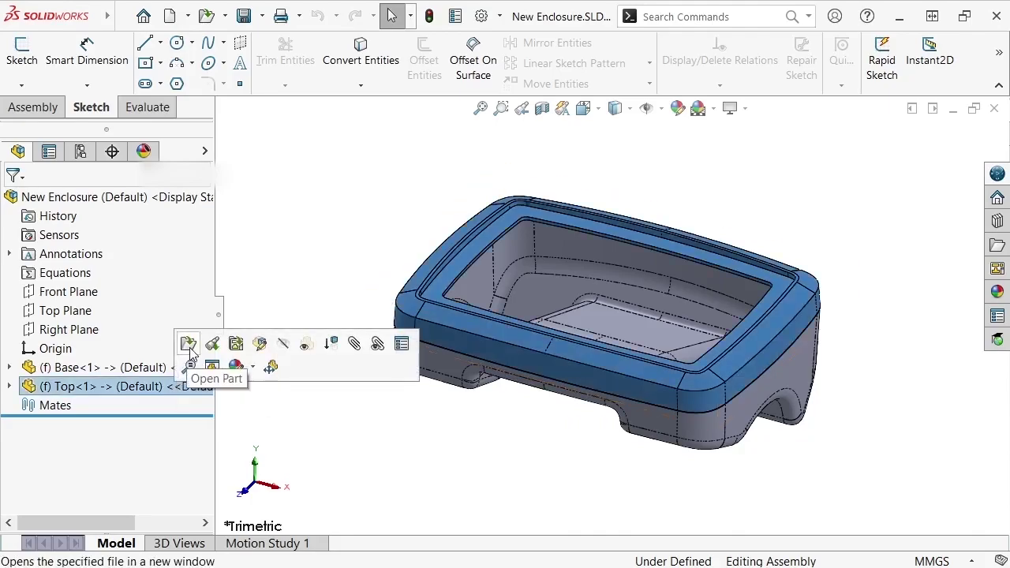
left_click(189, 347)
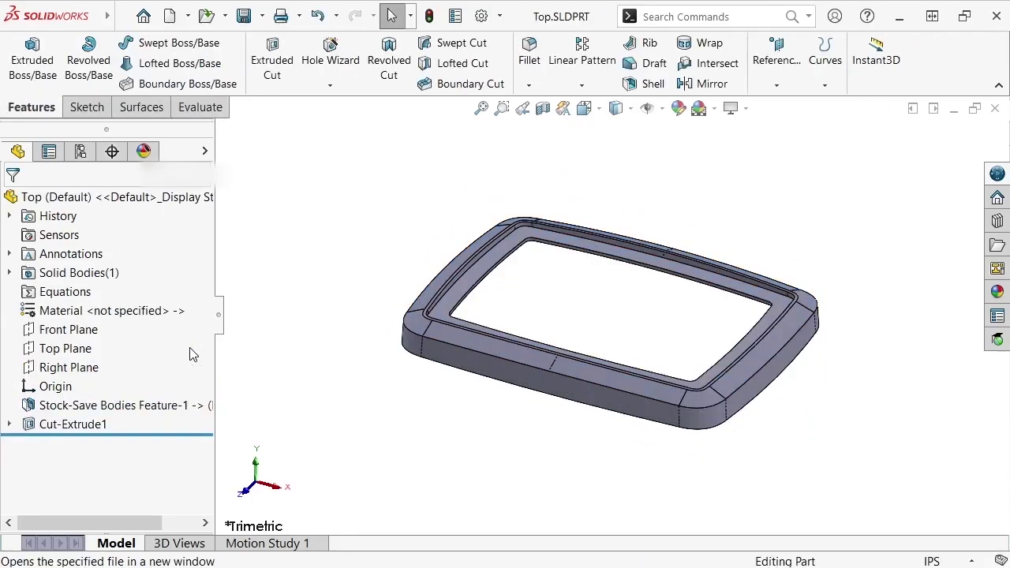
right_click(142, 412)
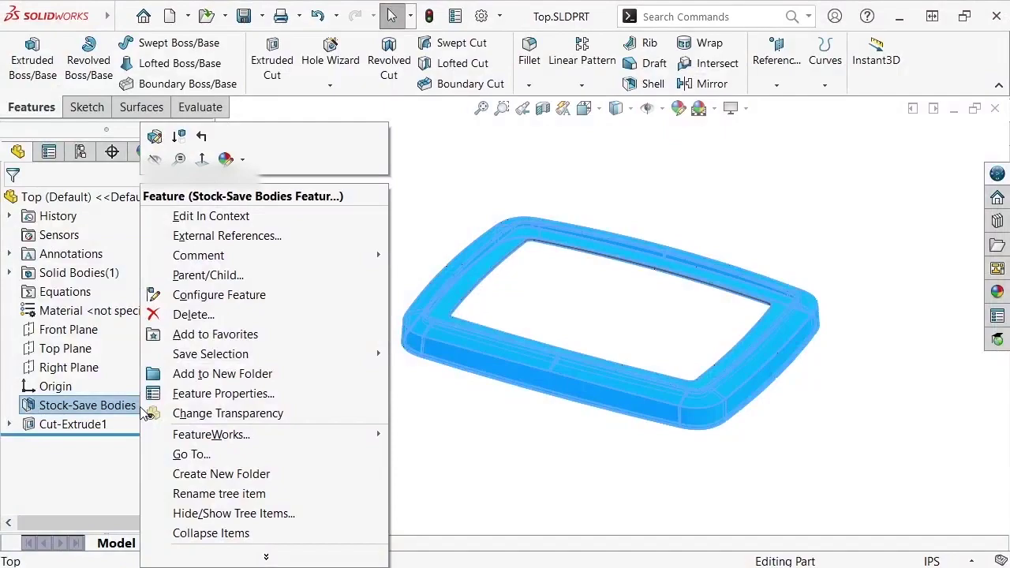
left_click(269, 216)
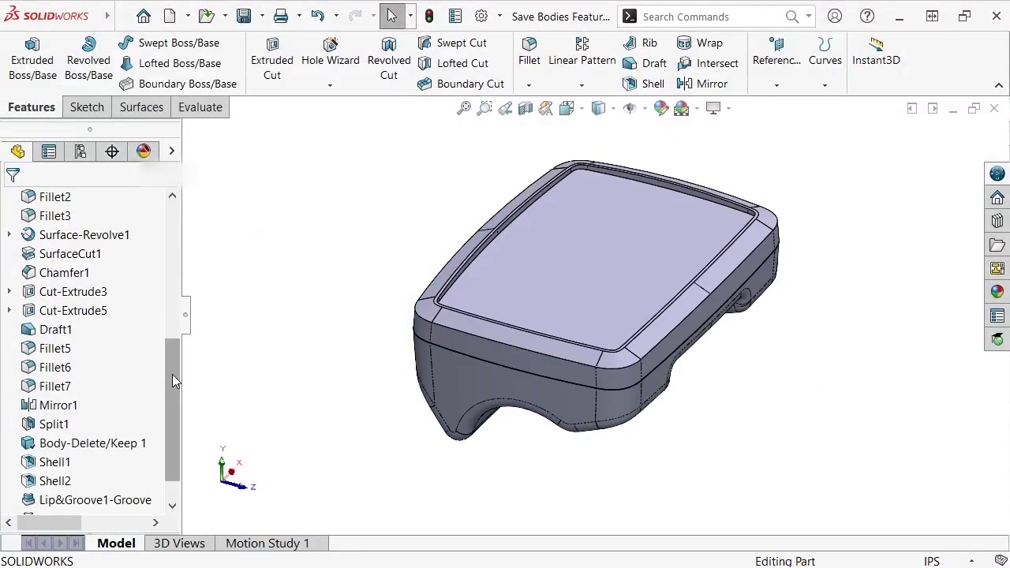
- Change Boss-Extrude1's Sketch1 dimension from 3.500 to 3 and rebuild the master model
left_click_drag(172, 374, 178, 307)
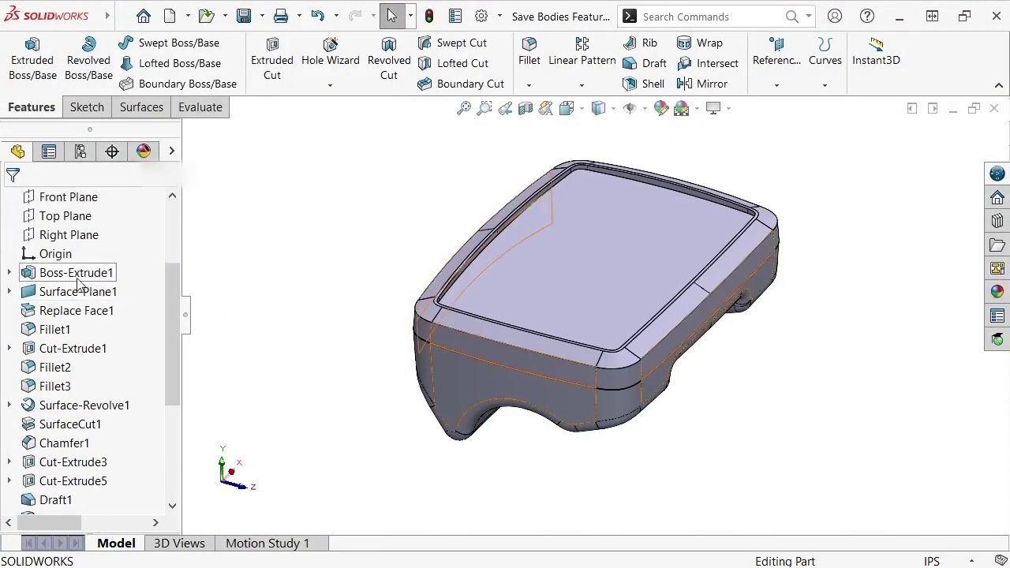
left_click(9, 273)
left_click(76, 291)
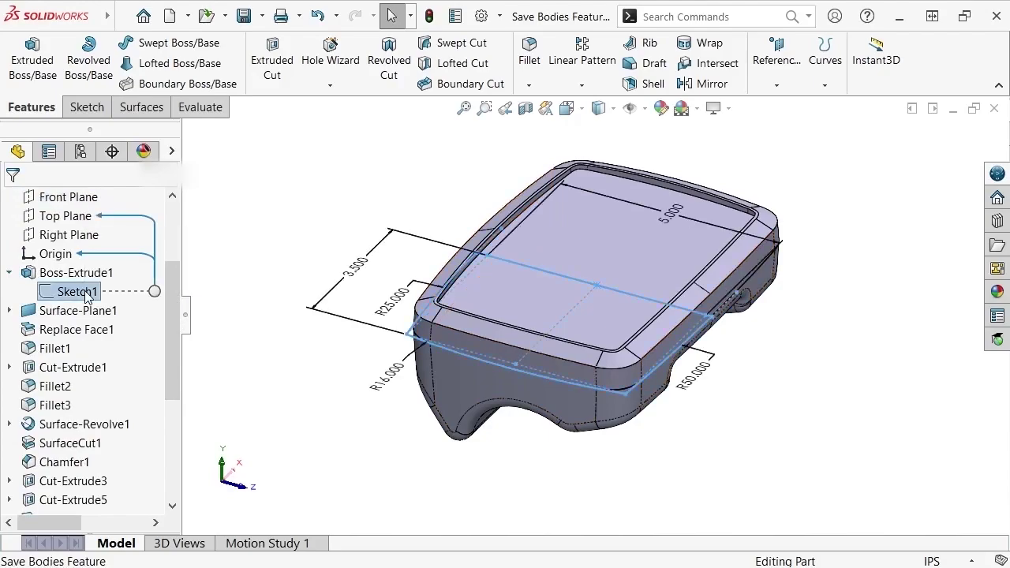
double_click(354, 270)
type("3")
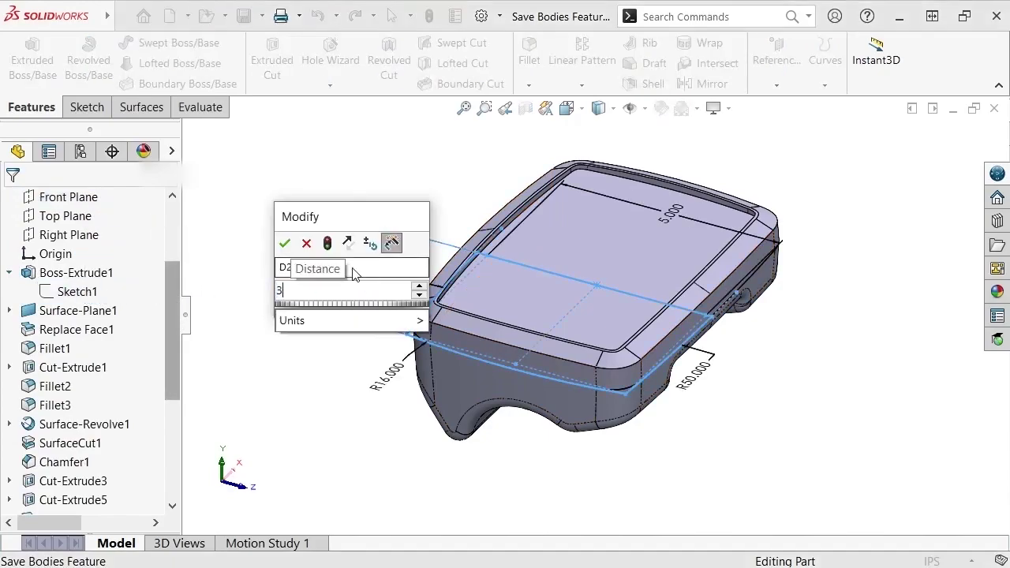
left_click(285, 244)
left_click(288, 253)
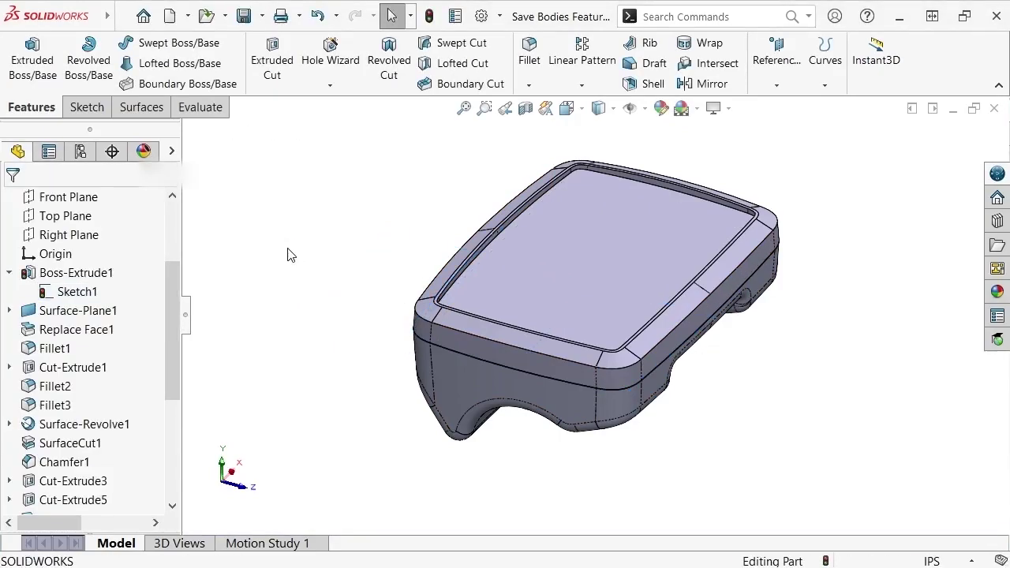
left_click(429, 16)
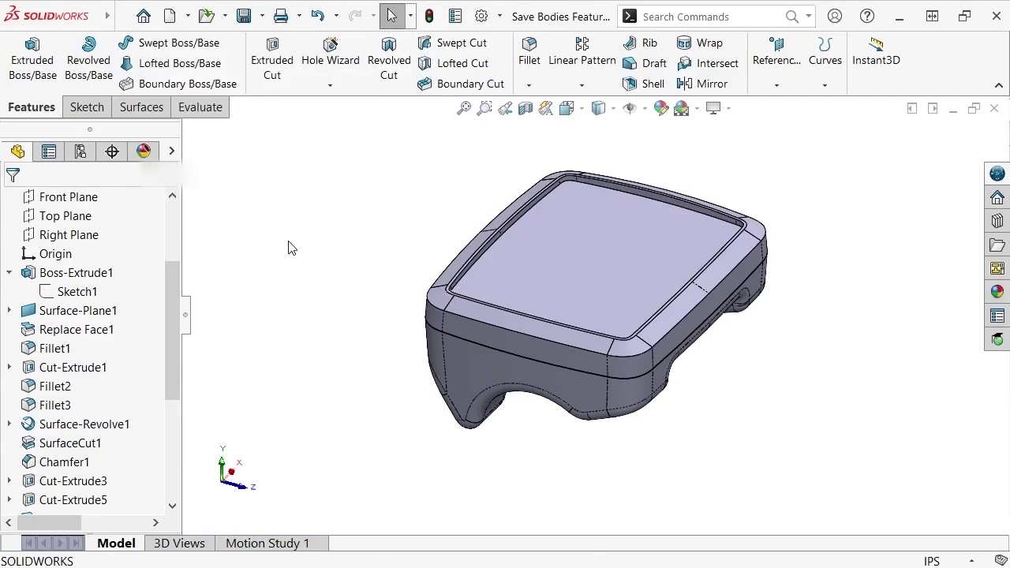
- Switch windows via Top.SLDPRT to the New Enclosure assembly, now prompting a rebuild
key("ctrl+Tab")
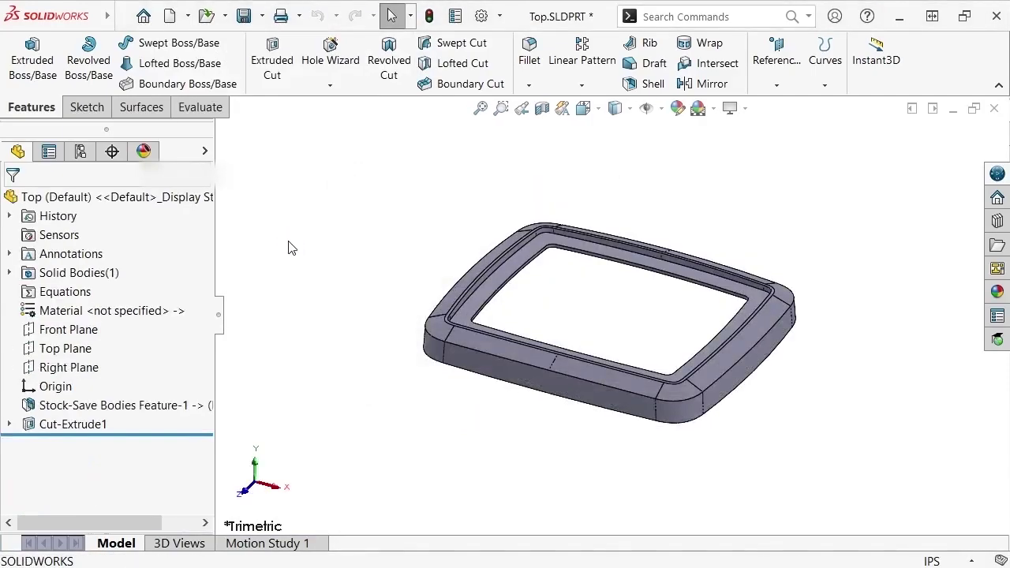
key("ctrl+Tab")
key("ctrl+Tab")
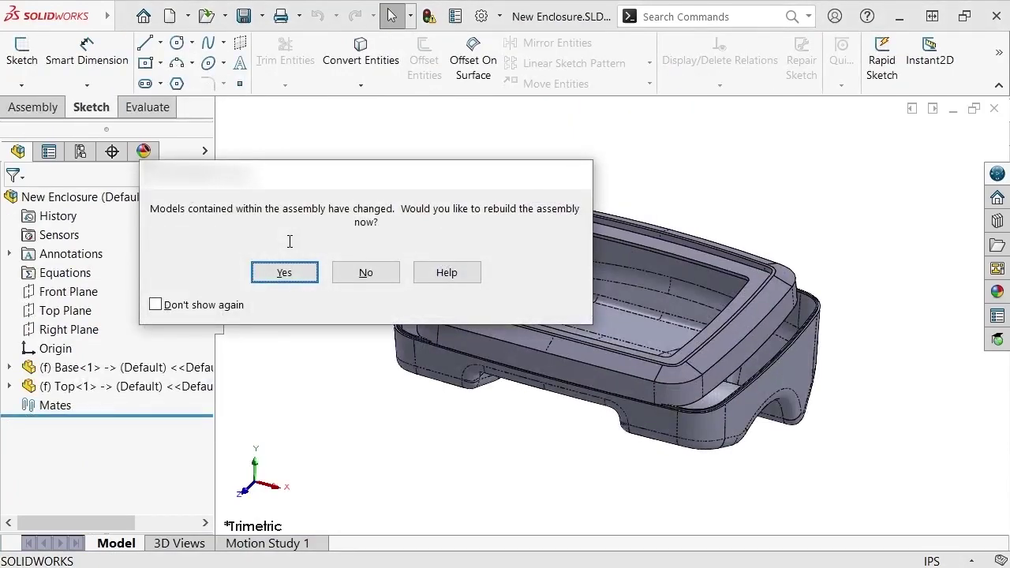